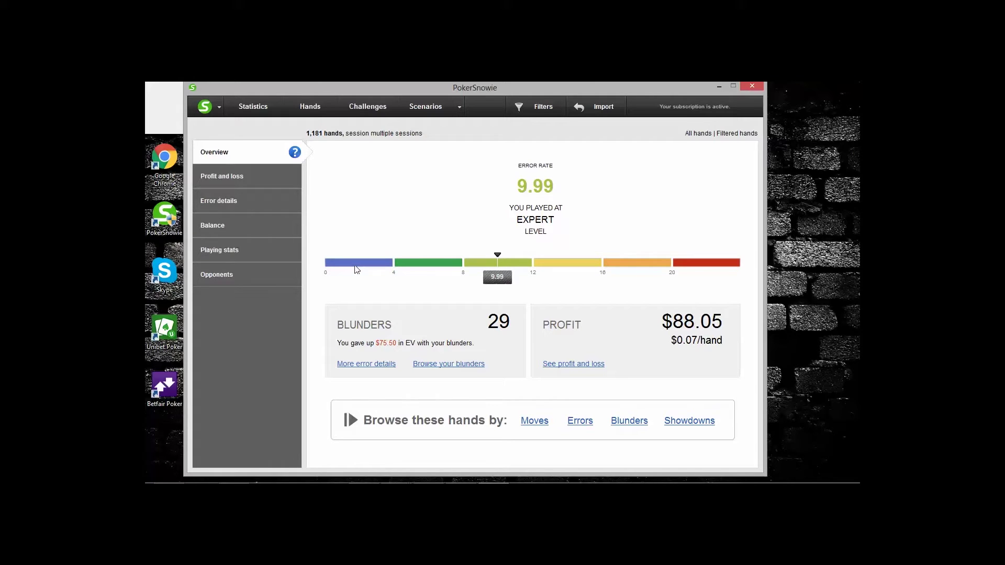
# - Examine the error rate scale on the overview, from the lowest range to the range above 20
pyautogui.moveTo(355, 267)
pyautogui.moveTo(385, 271)
pyautogui.moveTo(415, 268)
pyautogui.moveTo(500, 267)
pyautogui.moveTo(563, 269)
pyautogui.moveTo(706, 270)
pyautogui.moveTo(627, 270)
# - Open the program options and set the blunder threshold to 0.25
pyautogui.click(222, 109)
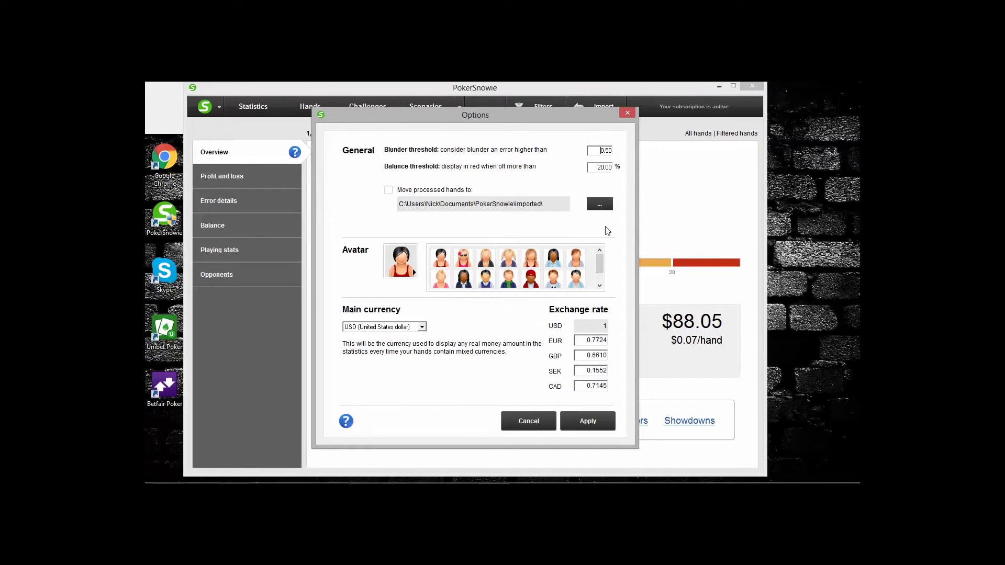
pyautogui.doubleClick(604, 151)
pyautogui.write('0')
pyautogui.moveTo(521, 116); pyautogui.dragTo(532, 119)
pyautogui.moveTo(626, 136); pyautogui.dragTo(539, 121)
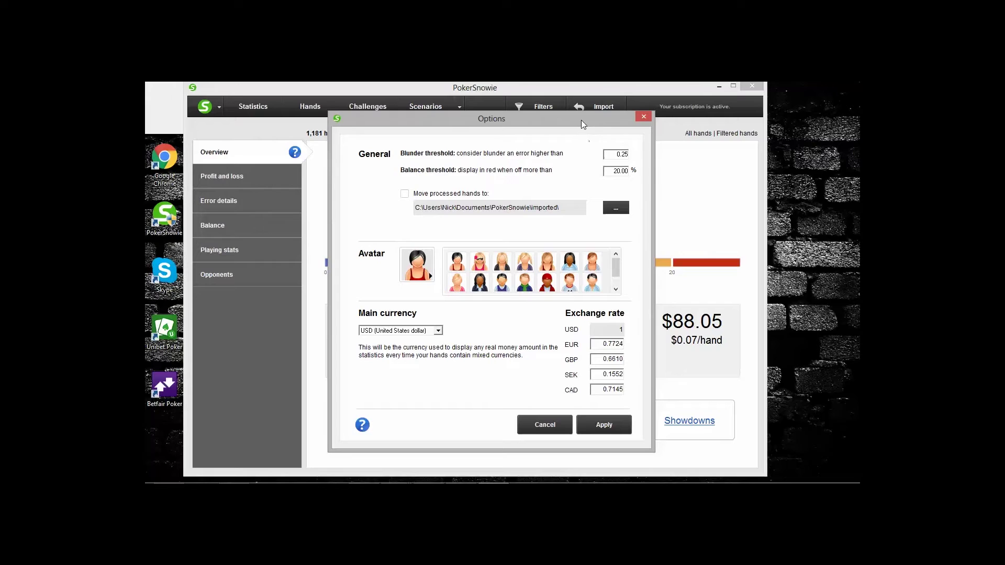
# - Raise the blunder threshold to 4 and apply the options
pyautogui.doubleClick(618, 155)
pyautogui.write('5')
pyautogui.write('4')
pyautogui.click(603, 425)
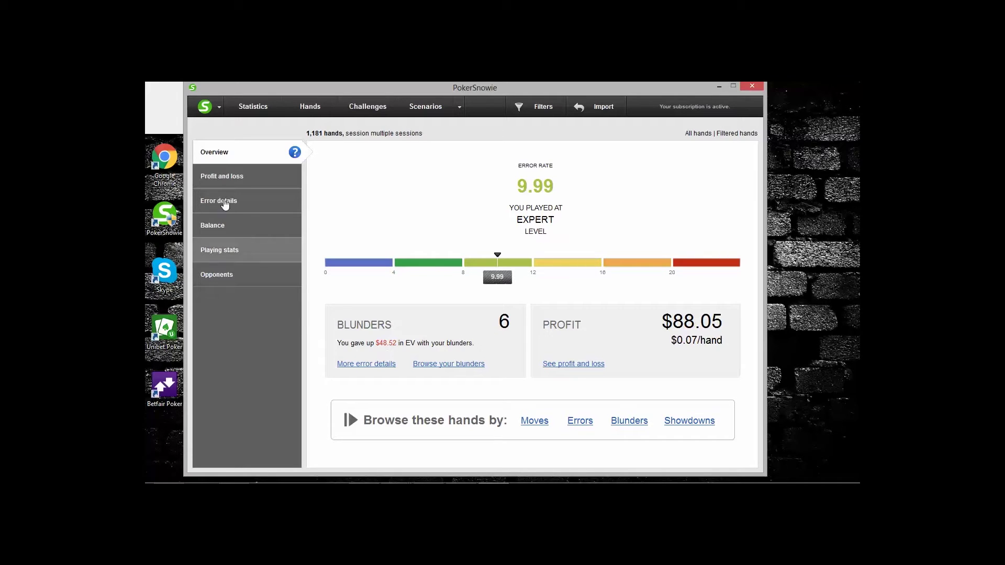
# - Restore the blunder threshold to 0.50 in the options
pyautogui.click(226, 104)
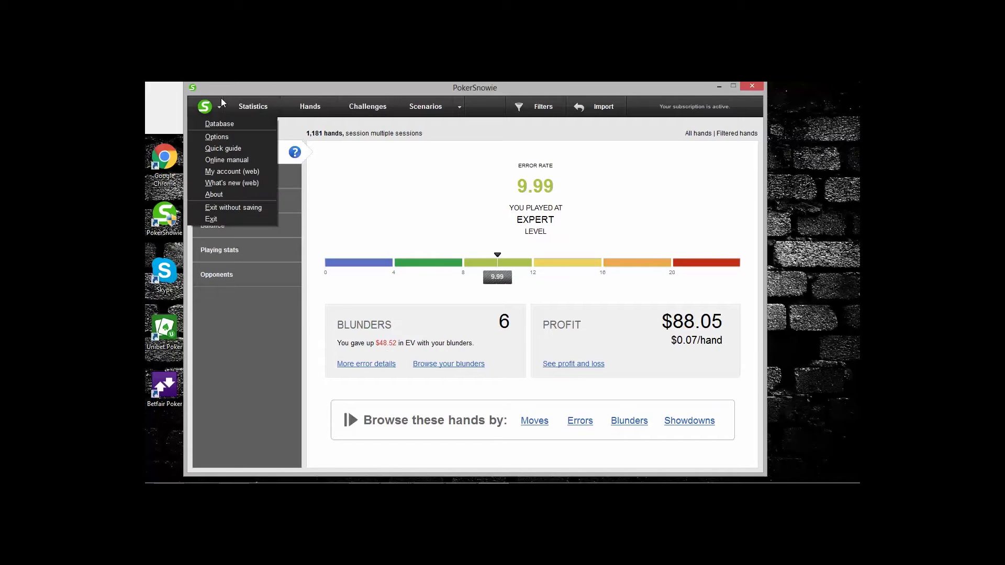
pyautogui.click(230, 137)
pyautogui.moveTo(596, 151); pyautogui.dragTo(688, 156)
pyautogui.write('0.')
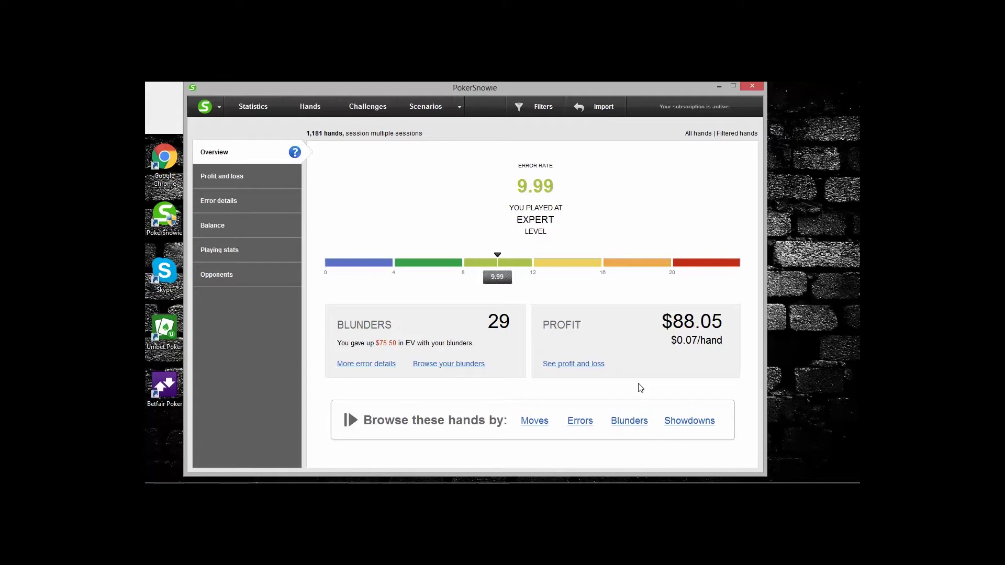
# - Review the profit and loss, error details and balance statistics for the session
pyautogui.click(261, 186)
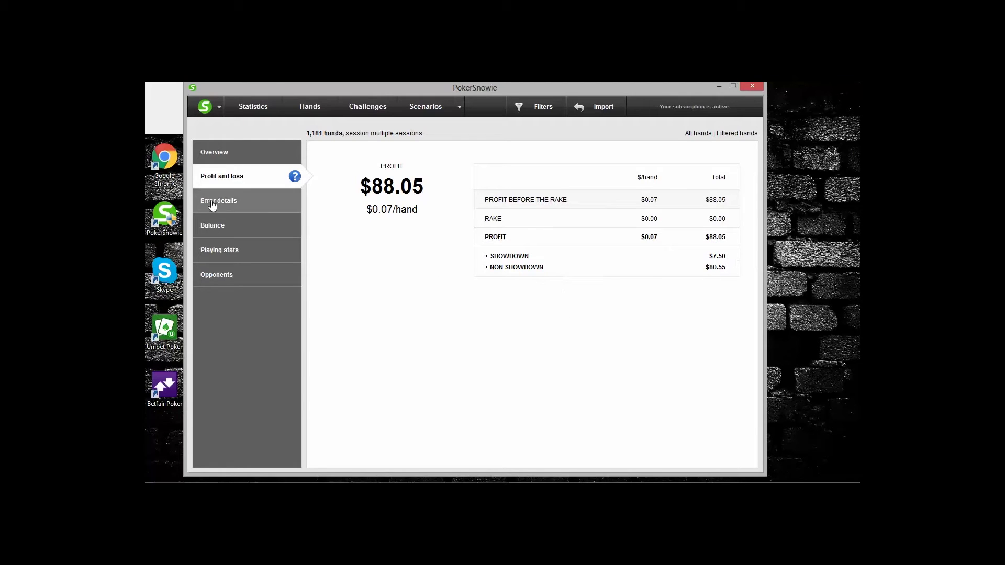
pyautogui.click(243, 203)
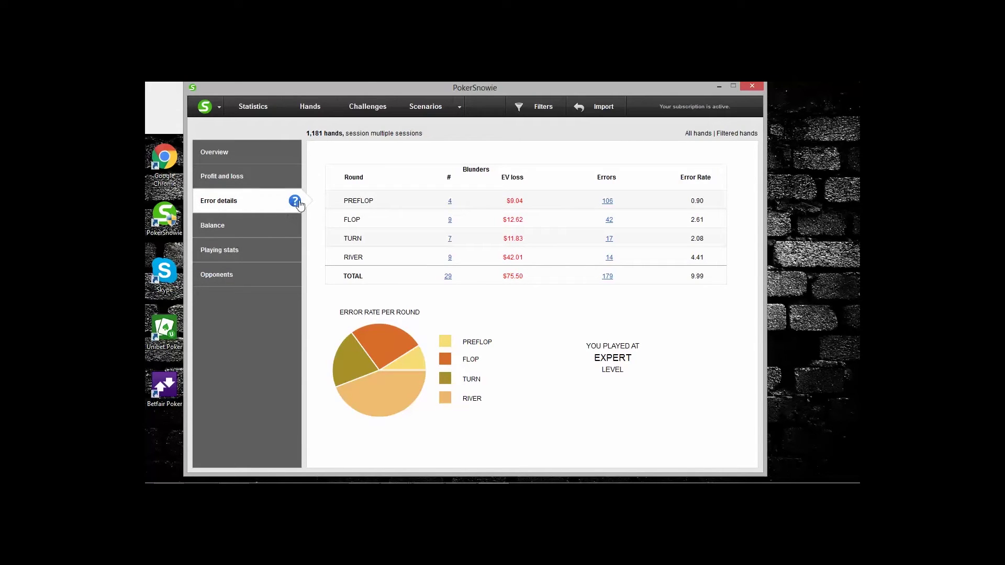
pyautogui.click(278, 176)
pyautogui.click(277, 201)
pyautogui.click(262, 228)
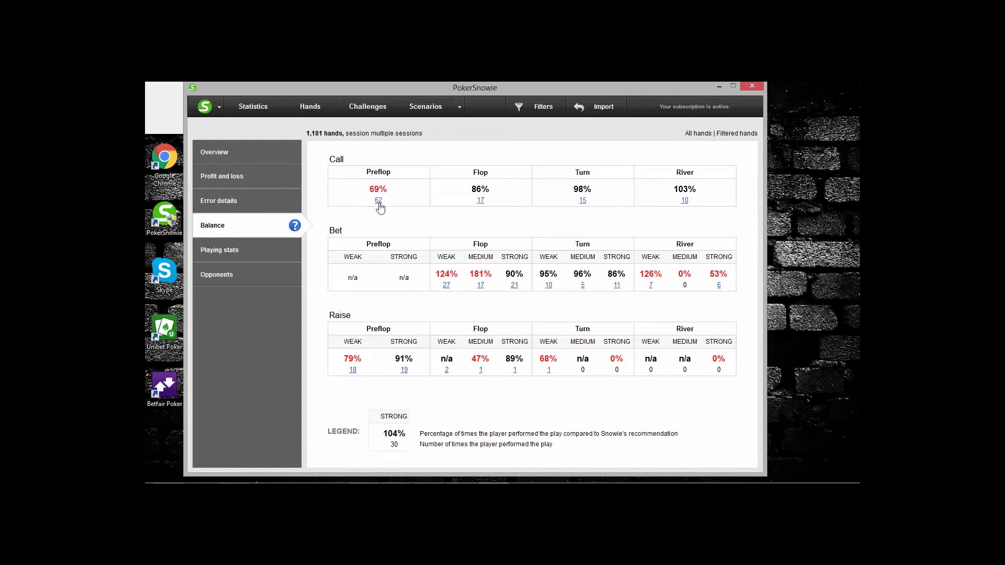
# - Read the online manual's Balance page in a widened browser window, including the Bet and Raise explanations, and close it
pyautogui.click(298, 231)
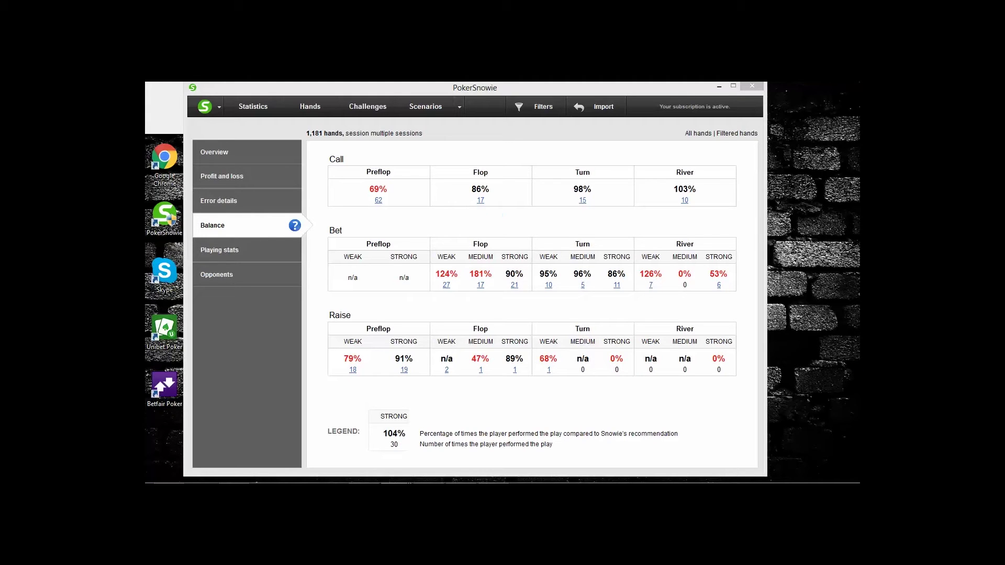
pyautogui.moveTo(984, 251); pyautogui.dragTo(574, 91)
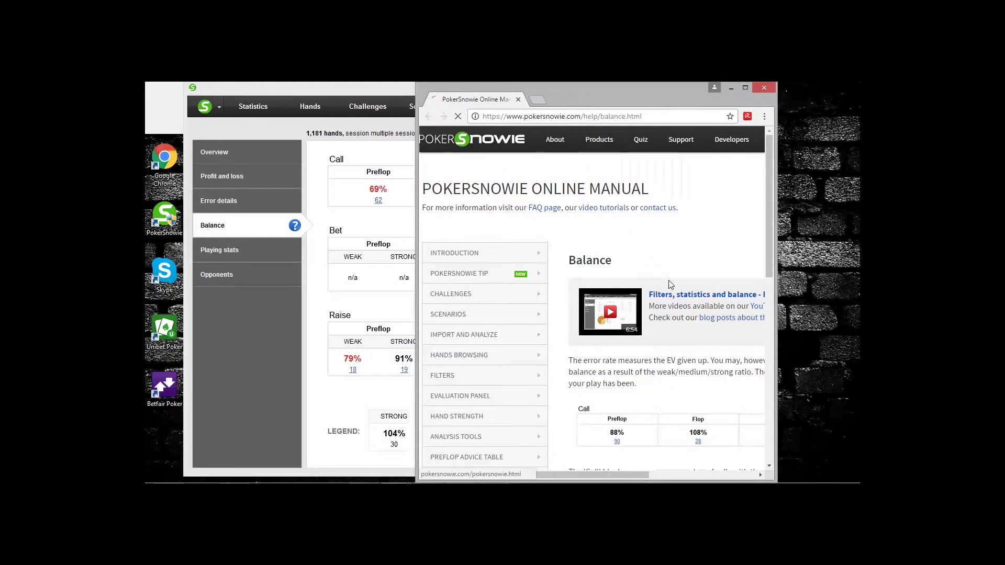
pyautogui.scroll(-1, 691, 157)
pyautogui.moveTo(776, 201); pyautogui.dragTo(854, 200)
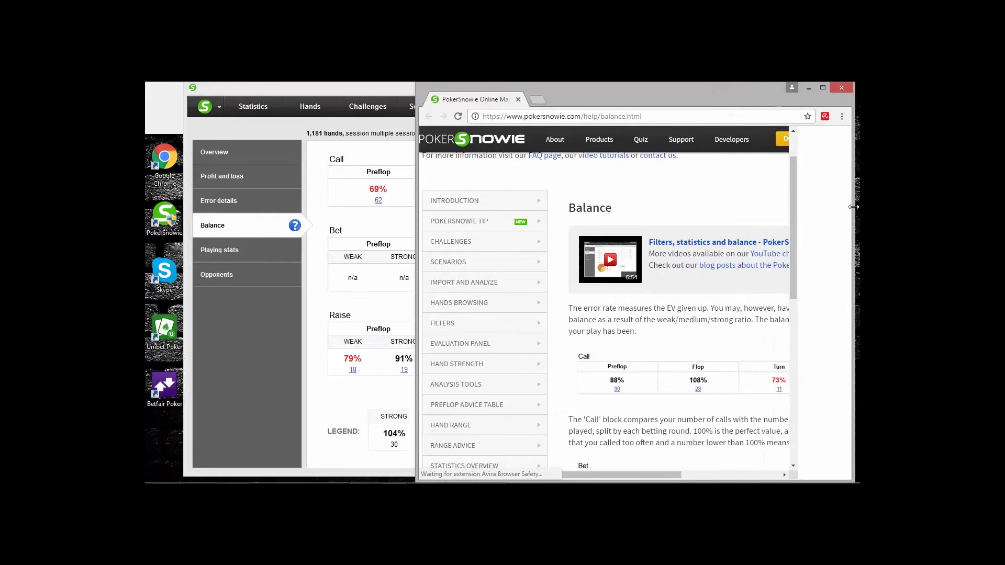
pyautogui.moveTo(337, 220); pyautogui.dragTo(171, 220)
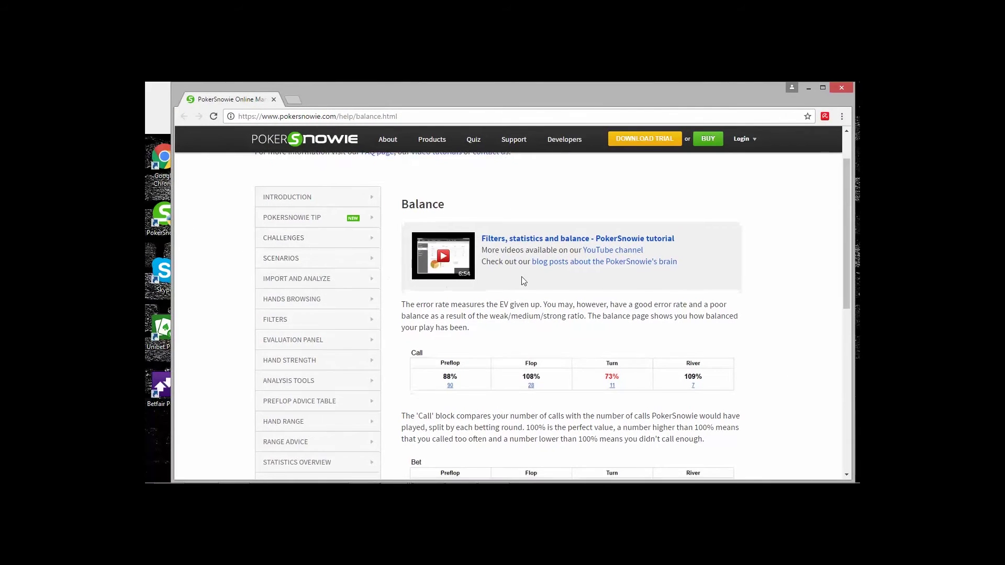
pyautogui.scroll(-3, 524, 278)
pyautogui.scroll(-3, 527, 269)
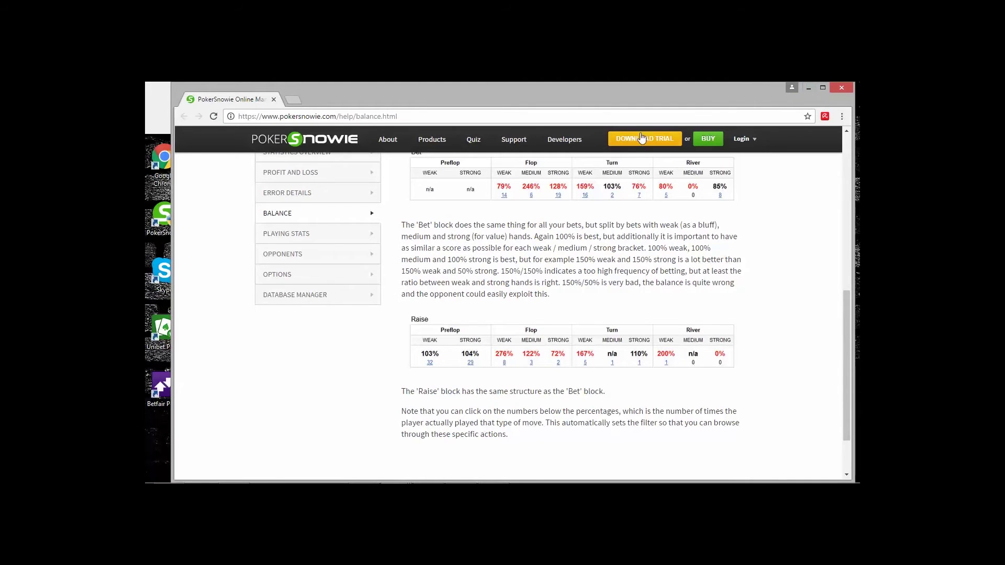
pyautogui.click(841, 90)
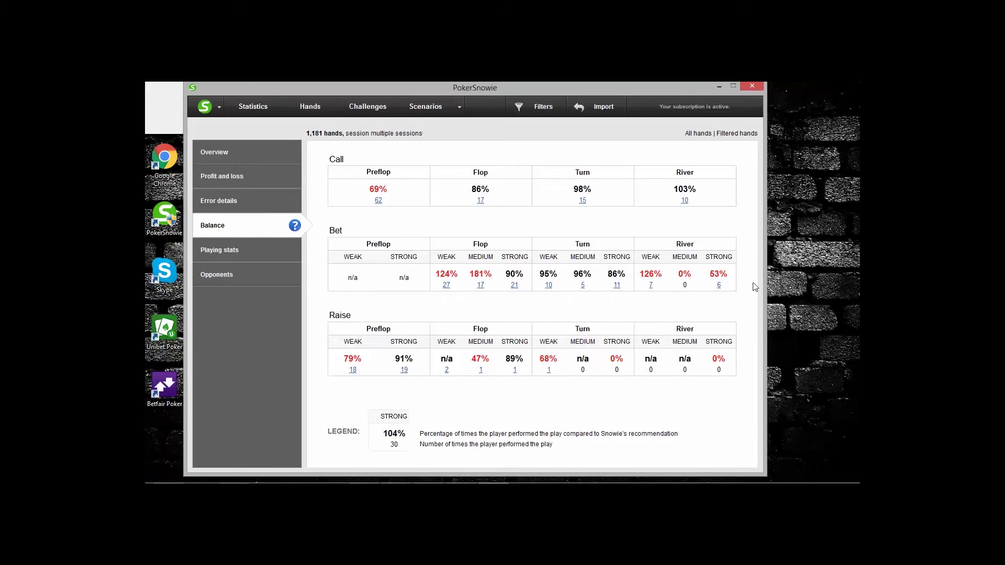
# - Set the balance threshold to 30% in the options
pyautogui.click(221, 110)
pyautogui.click(220, 134)
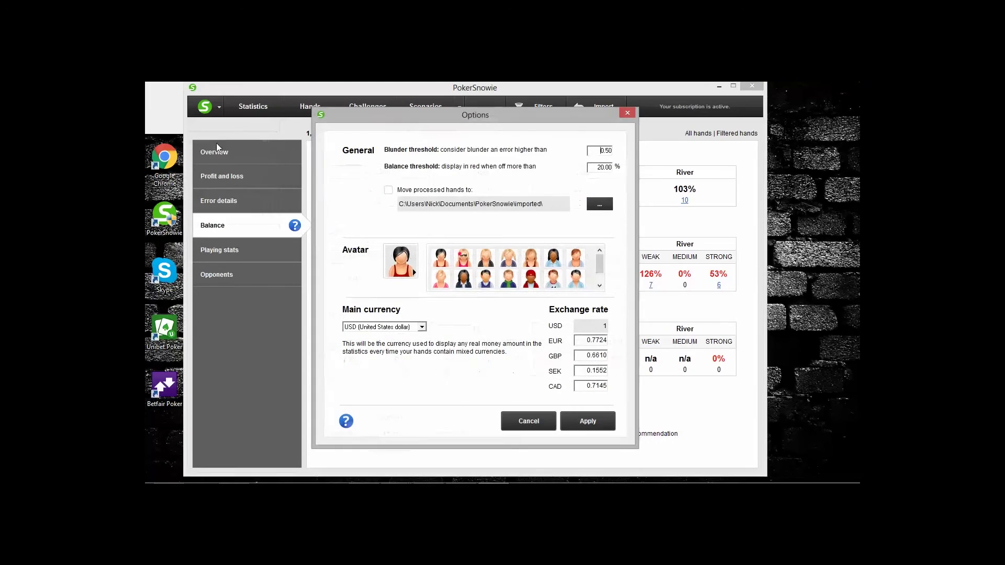
pyautogui.doubleClick(599, 168)
pyautogui.write('30')
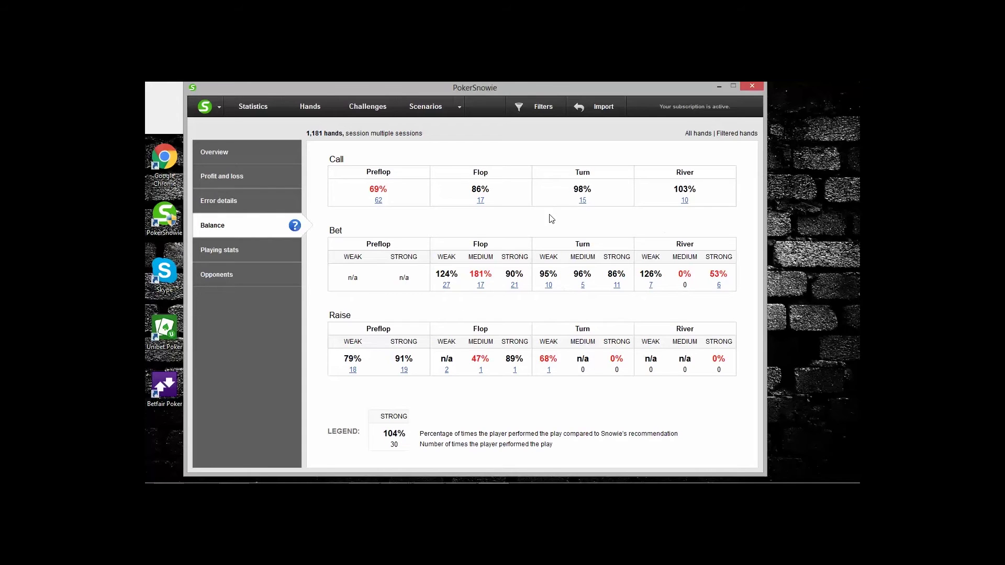
# - View the player's playing stats compared with Snowie's, and the opponents' stats
pyautogui.click(251, 250)
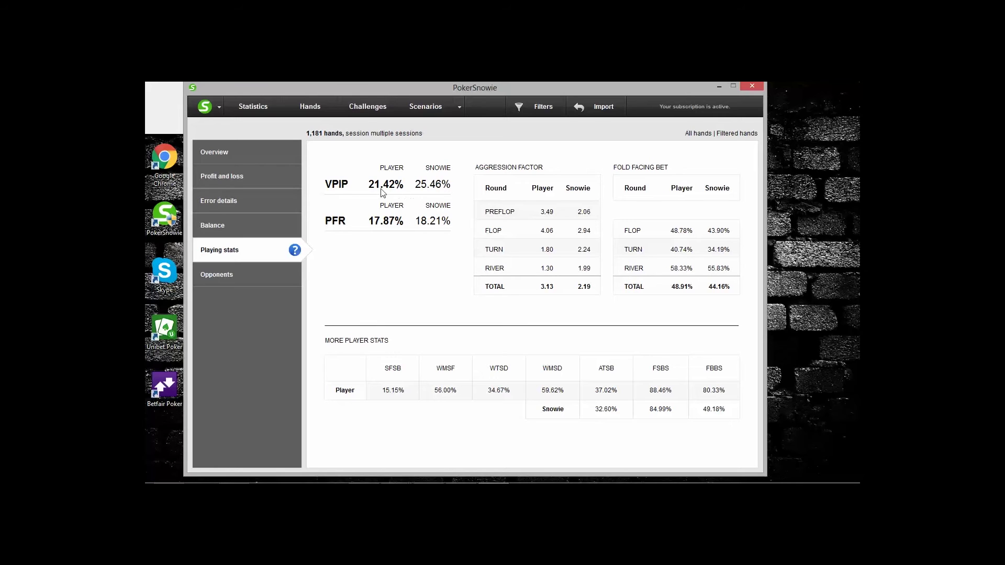
pyautogui.moveTo(369, 187)
pyautogui.click(256, 282)
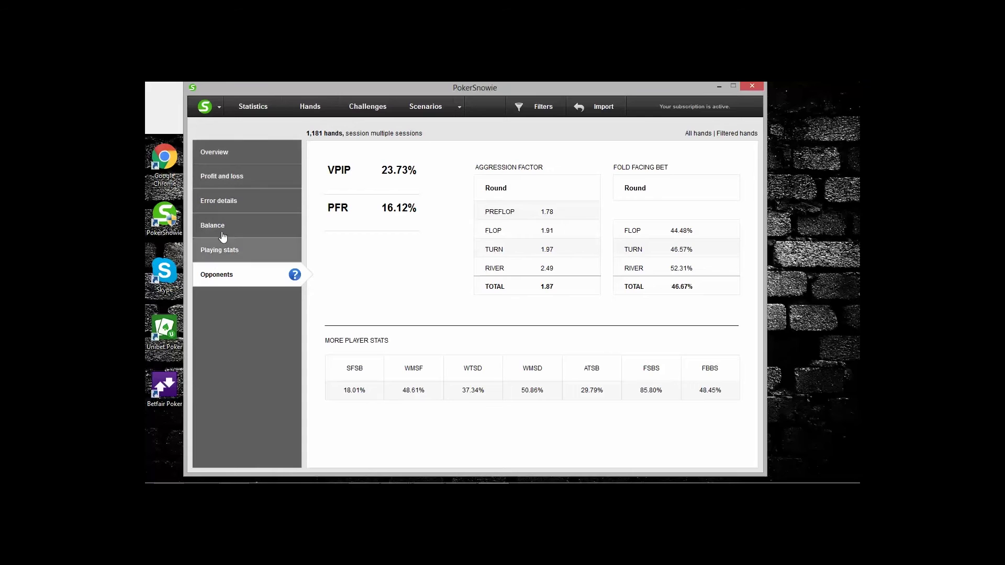
# - Look through the overview, balance, playing stats and error details again, ending on the overview
pyautogui.click(241, 159)
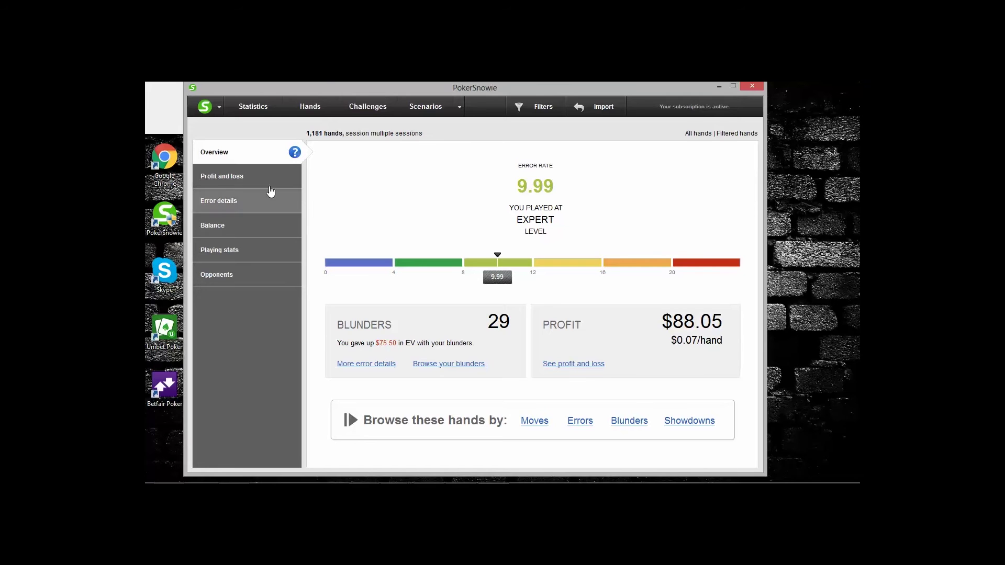
pyautogui.click(240, 198)
pyautogui.click(234, 229)
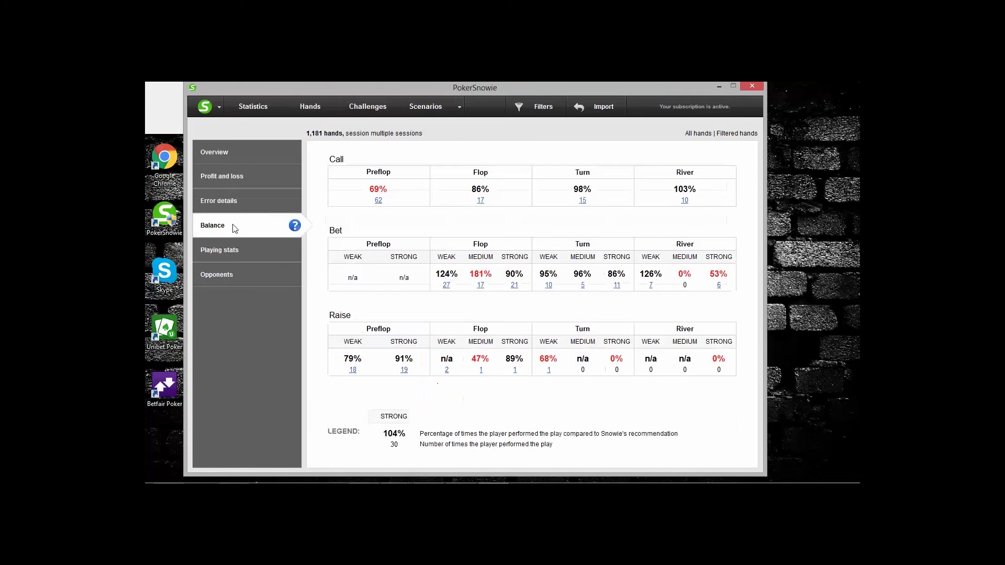
pyautogui.click(231, 254)
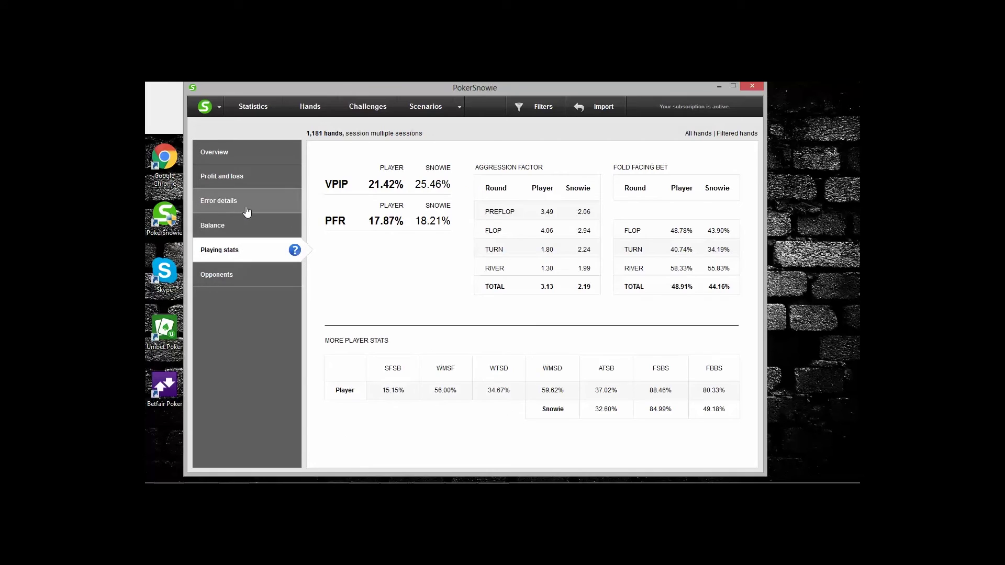
pyautogui.click(248, 211)
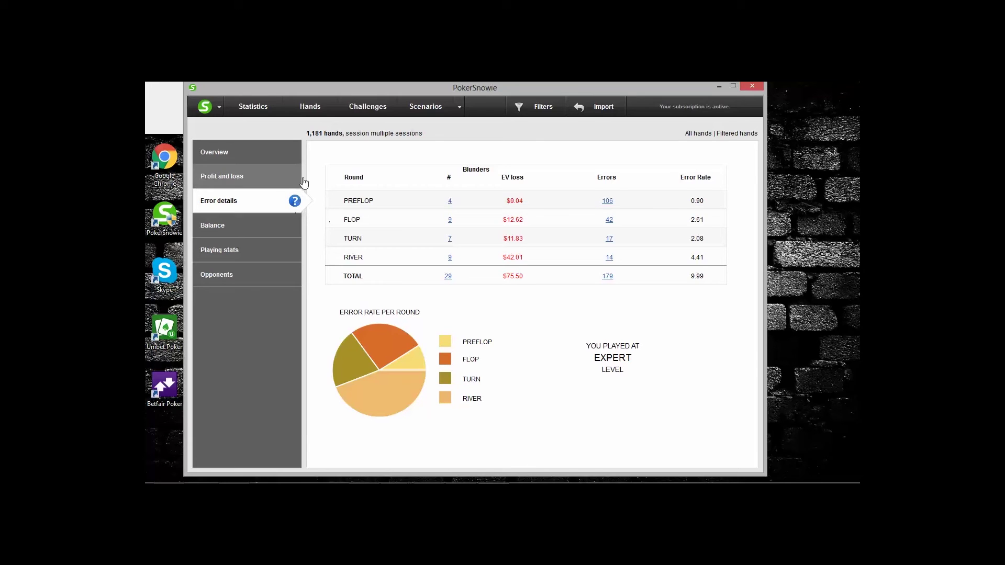
pyautogui.click(266, 155)
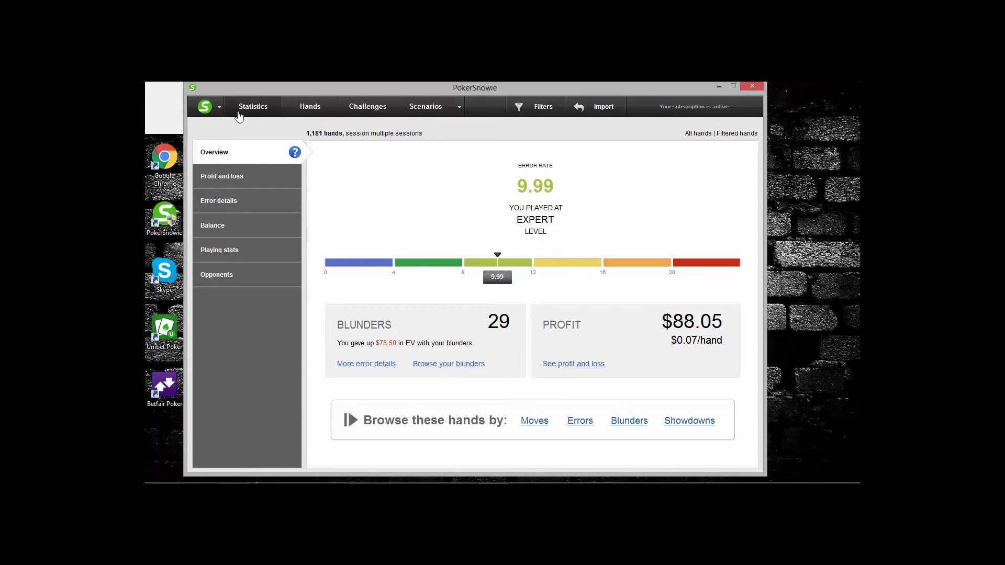
# - Set the blunder threshold to 1 in the options and apply it
pyautogui.click(219, 107)
pyautogui.click(224, 137)
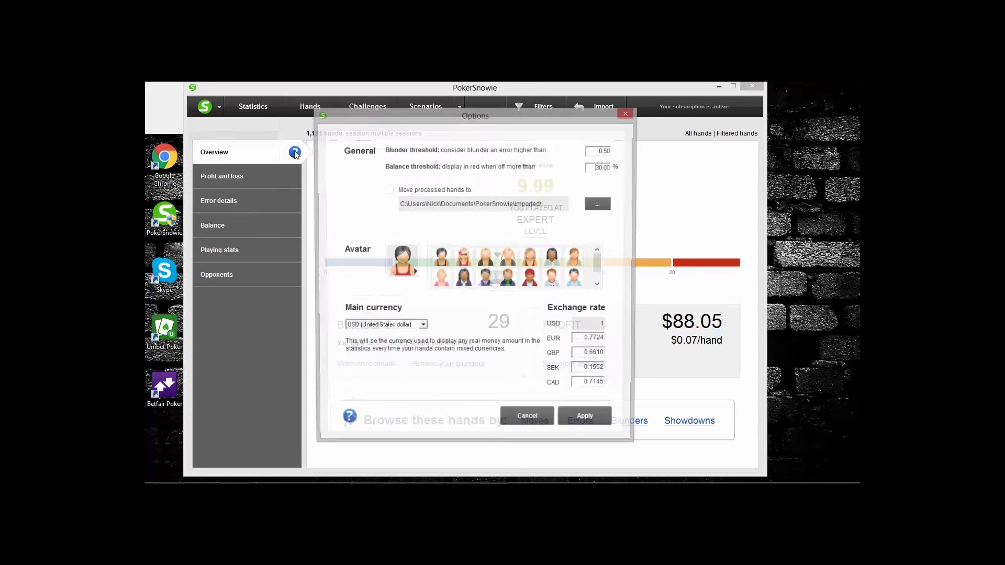
pyautogui.doubleClick(610, 150)
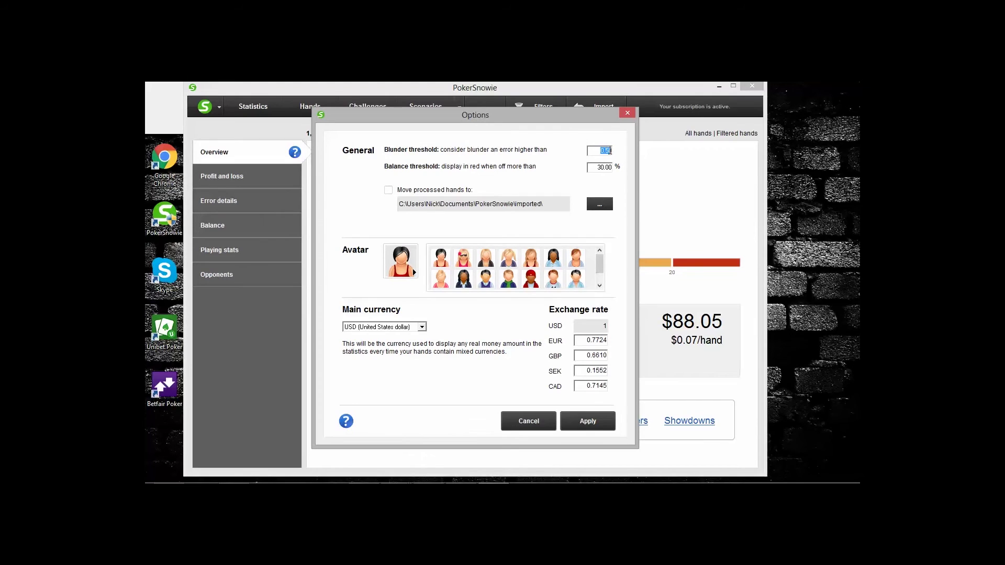
pyautogui.write('1')
pyautogui.click(580, 422)
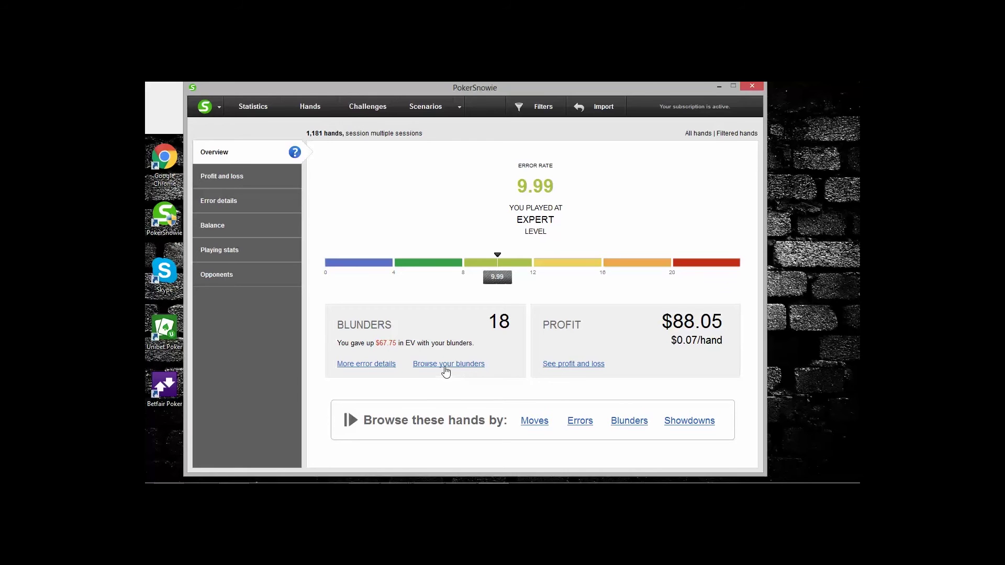
# - Browse the session's blunders and dismiss the quick start guide
pyautogui.click(492, 364)
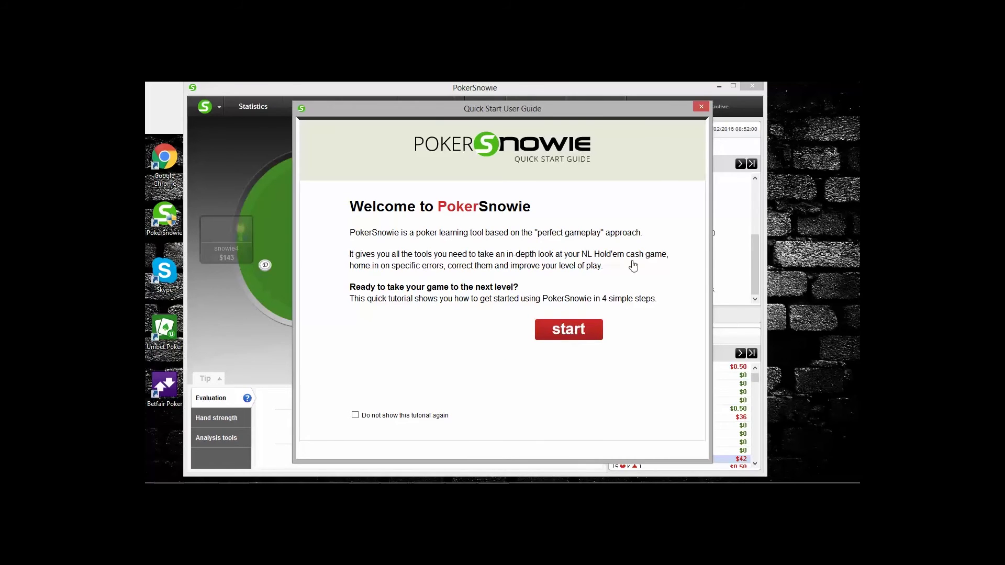
pyautogui.click(701, 107)
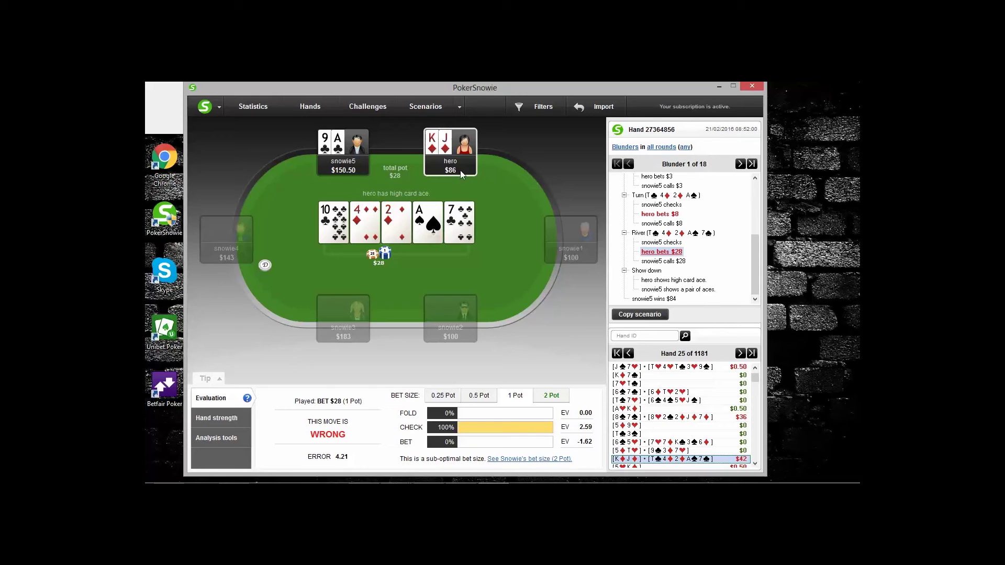
# - Review the action in the K♦ J♦ hand, checking the evaluations of the hero's $8 turn bet and $28 river bet
pyautogui.scroll(3, 695, 248)
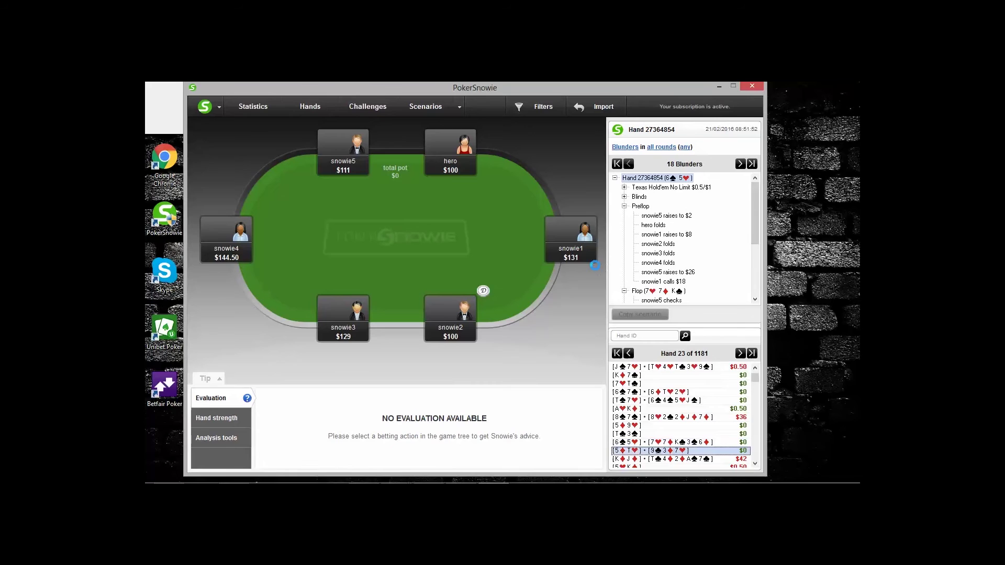
pyautogui.press('Down')
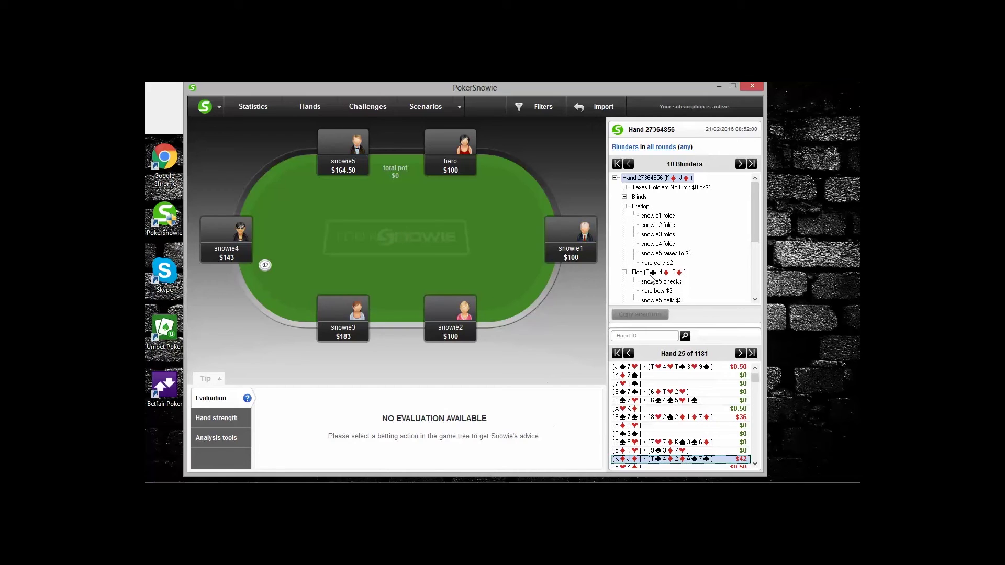
pyautogui.scroll(-2, 756, 238)
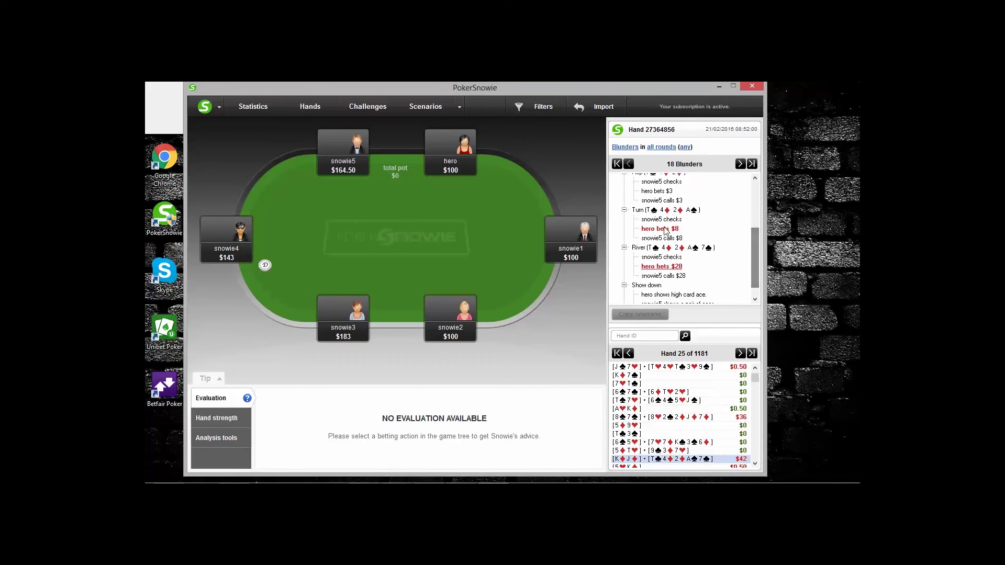
pyautogui.moveTo(754, 252); pyautogui.dragTo(750, 202)
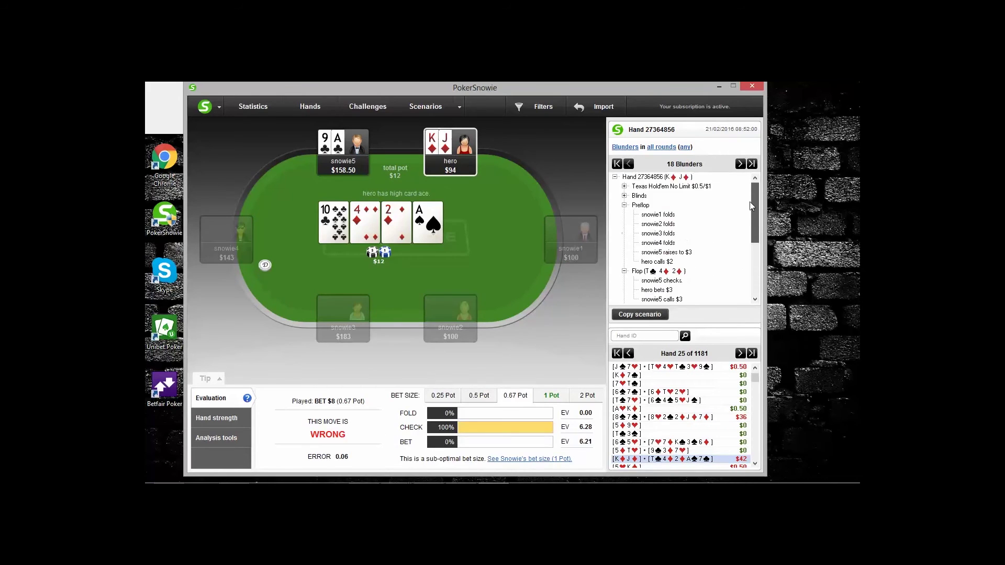
pyautogui.moveTo(749, 202); pyautogui.dragTo(754, 223)
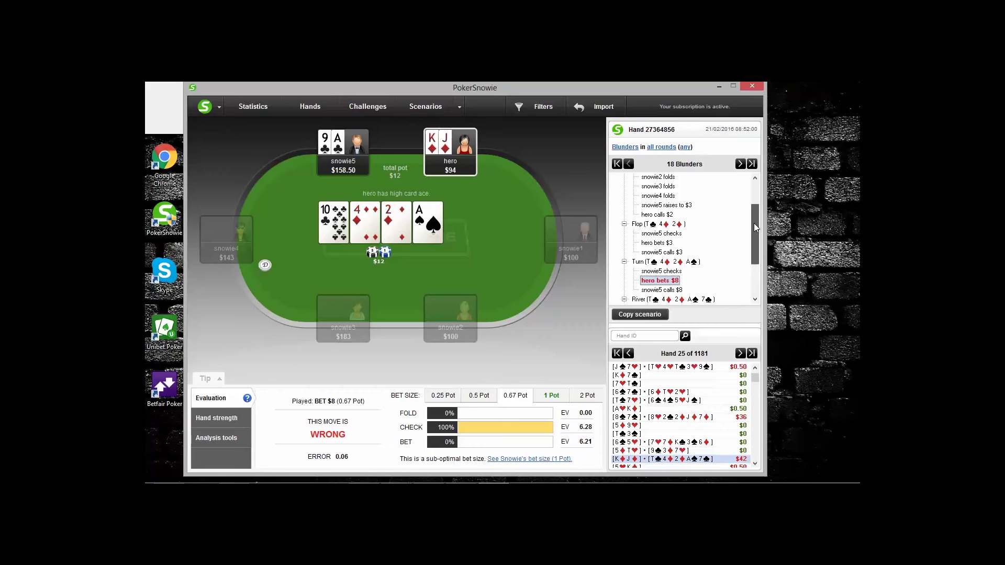
pyautogui.moveTo(754, 223); pyautogui.dragTo(756, 250)
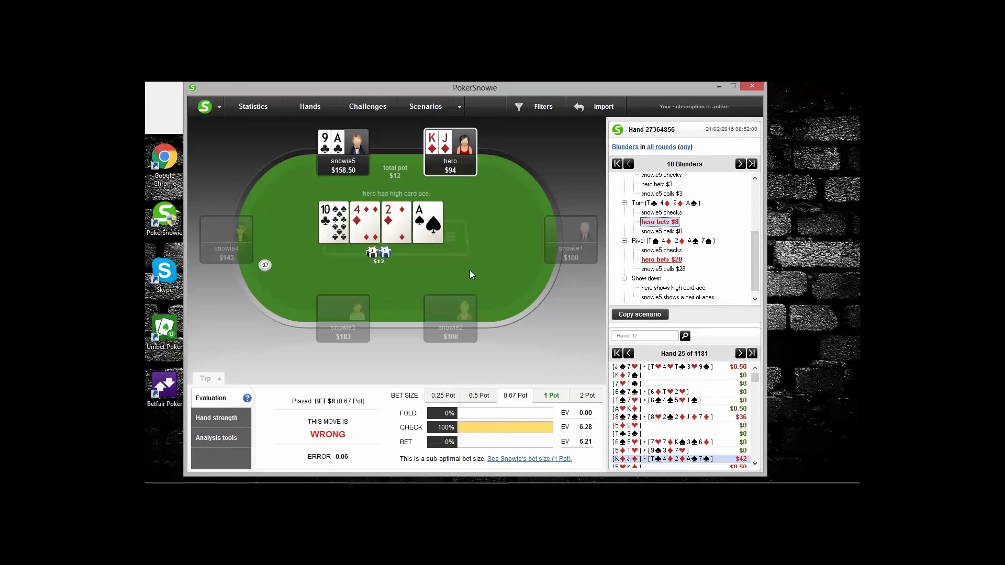
pyautogui.click(663, 261)
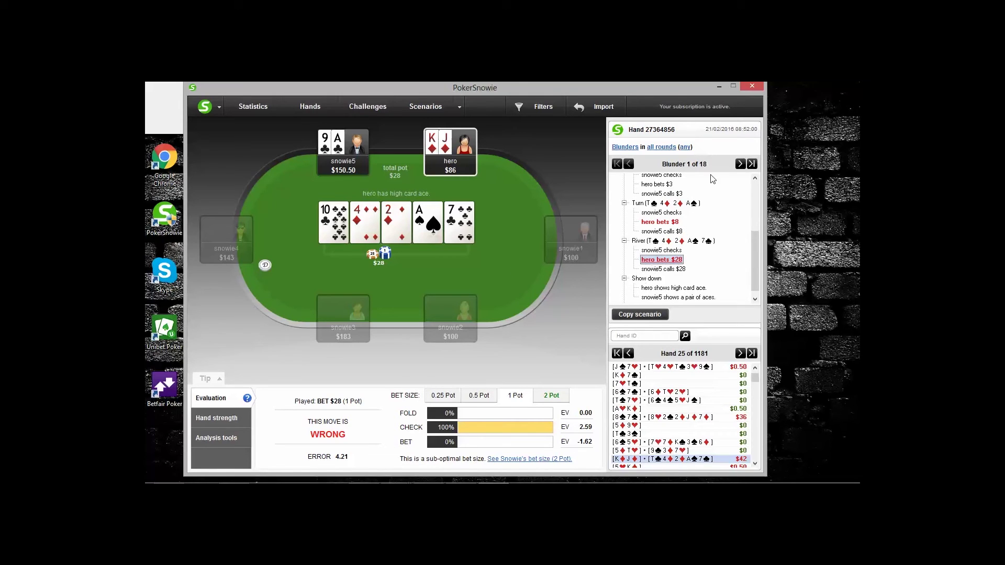
# - Compare the evaluations of the 0.25, 0.5, 1 and 2 pot bet sizes for the hero's $28 river bet in the K♦ J♦ hand
pyautogui.click(740, 164)
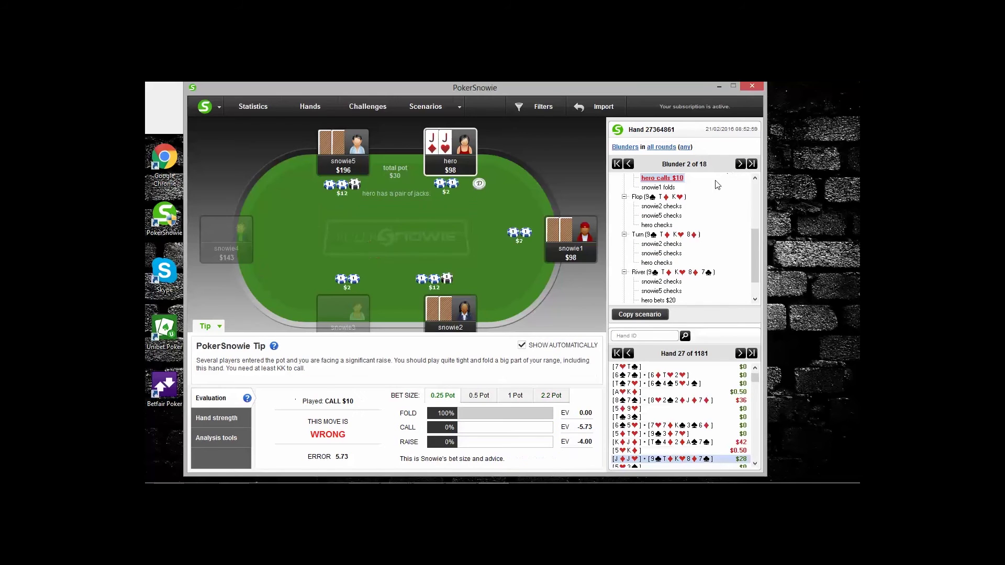
pyautogui.click(628, 164)
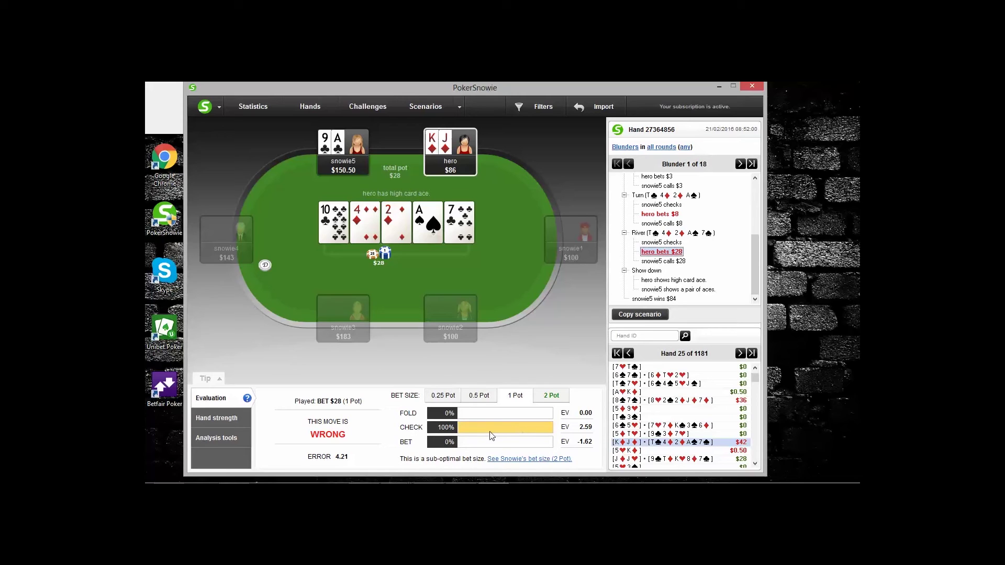
pyautogui.click(549, 398)
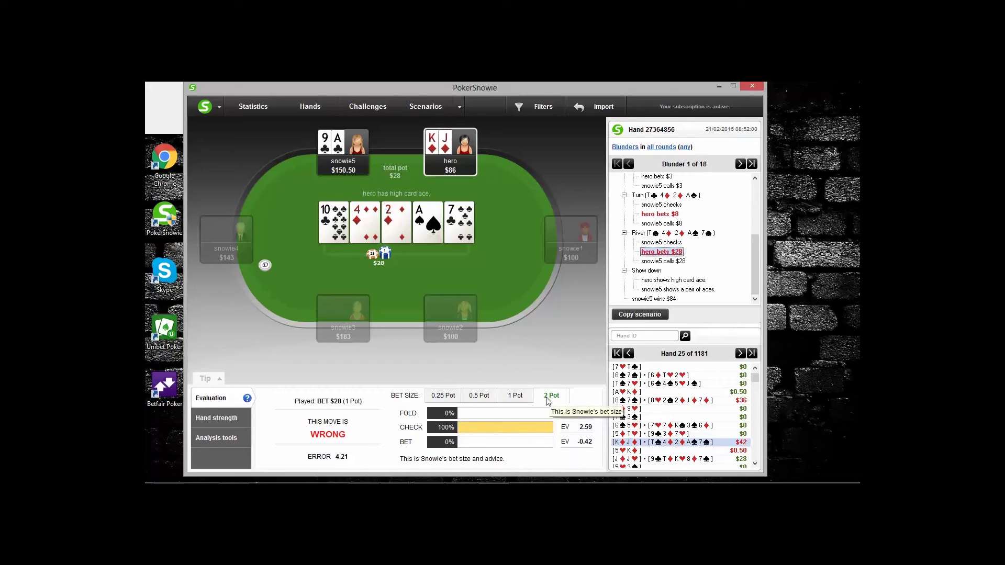
pyautogui.click(524, 400)
pyautogui.click(546, 401)
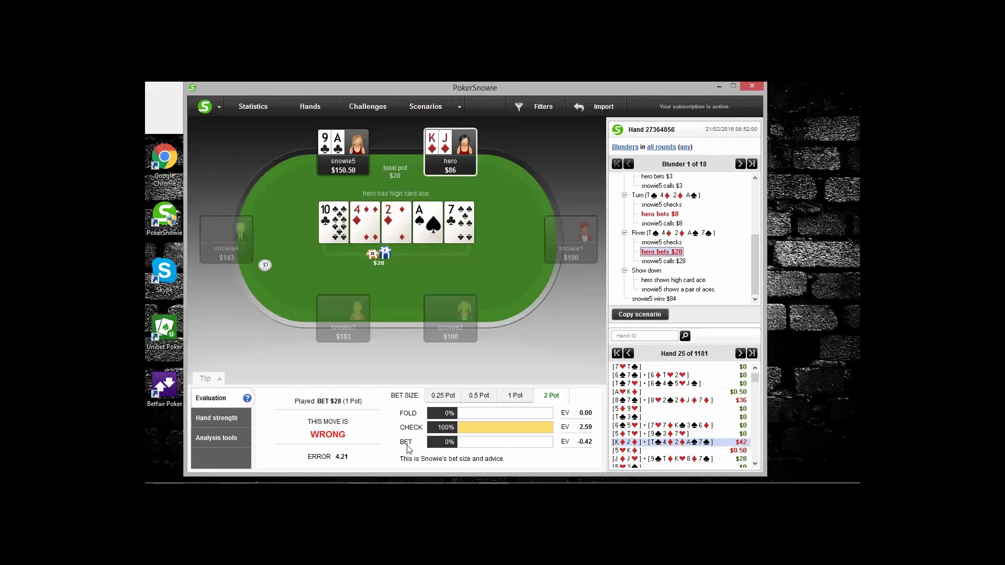
pyautogui.click(435, 399)
pyautogui.click(471, 399)
pyautogui.click(514, 400)
pyautogui.click(552, 396)
# - Review the preflop action in the pocket jacks blunder hand, checking the evaluations of the hero's $2 and $10 calls and Snowie's tip
pyautogui.click(740, 165)
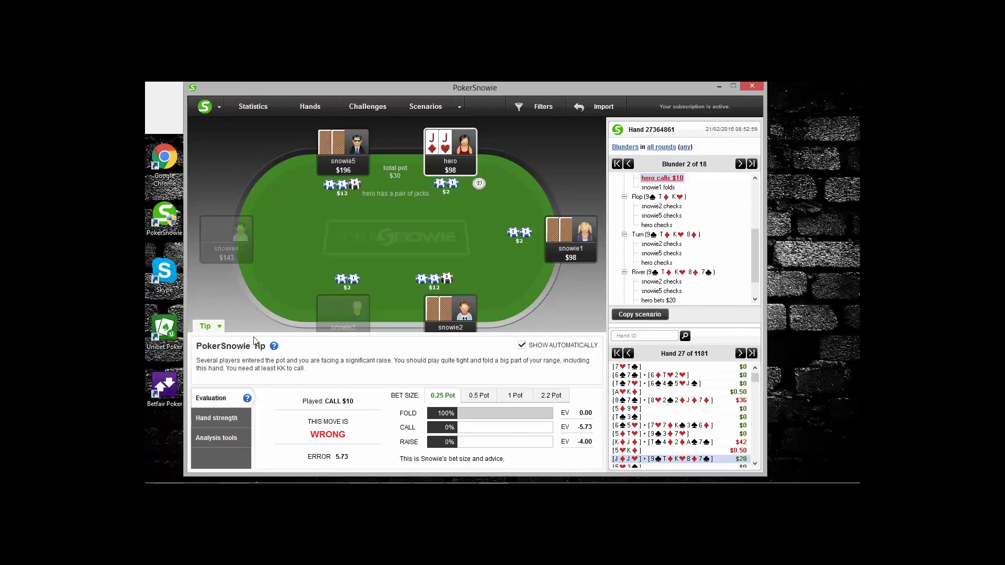
pyautogui.click(220, 327)
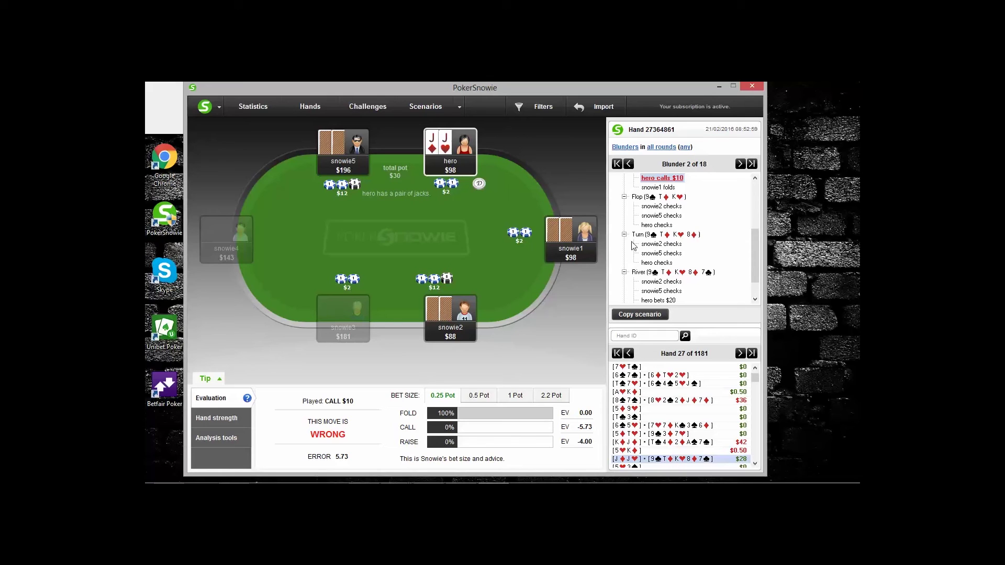
pyautogui.moveTo(754, 256); pyautogui.dragTo(760, 216)
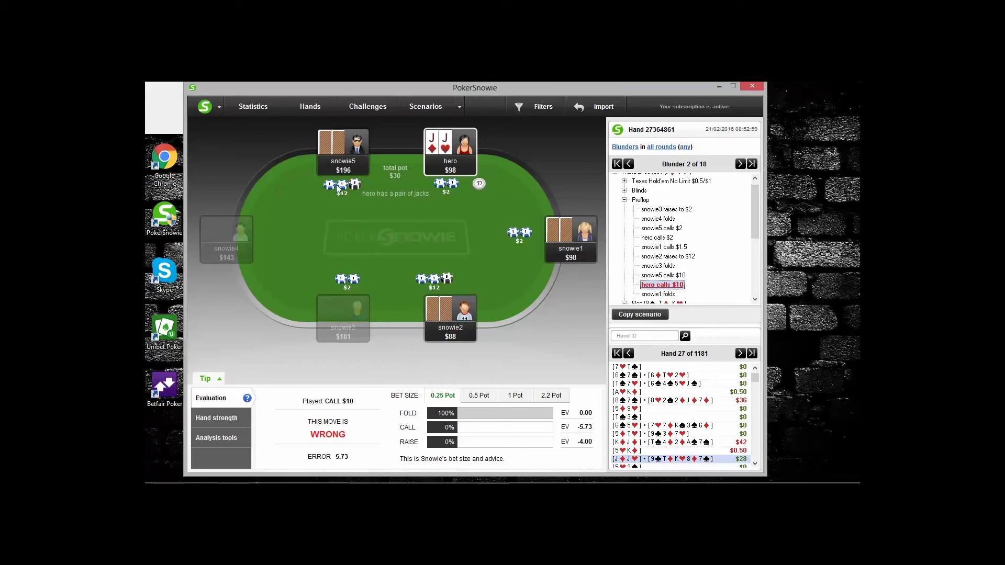
pyautogui.click(669, 239)
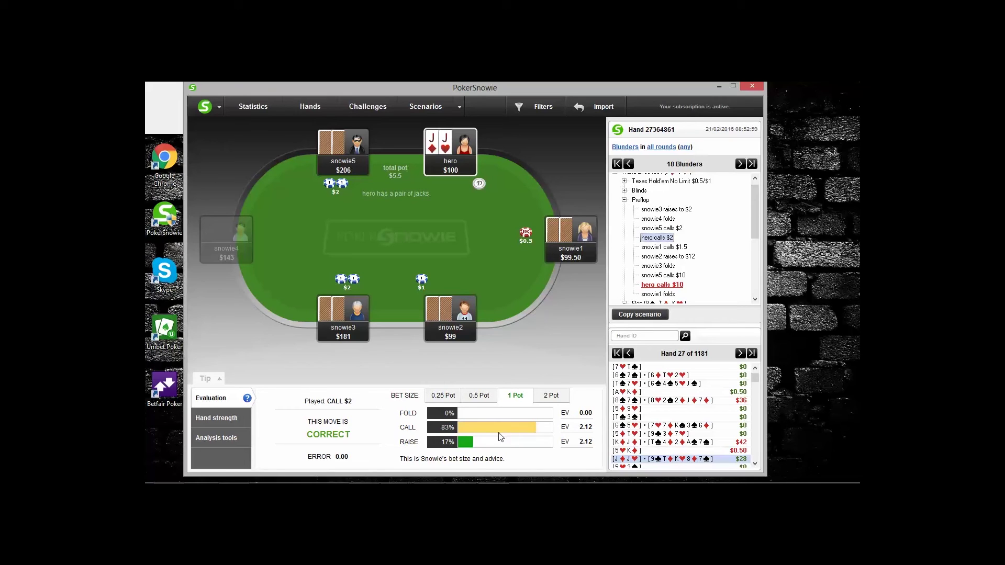
pyautogui.click(667, 259)
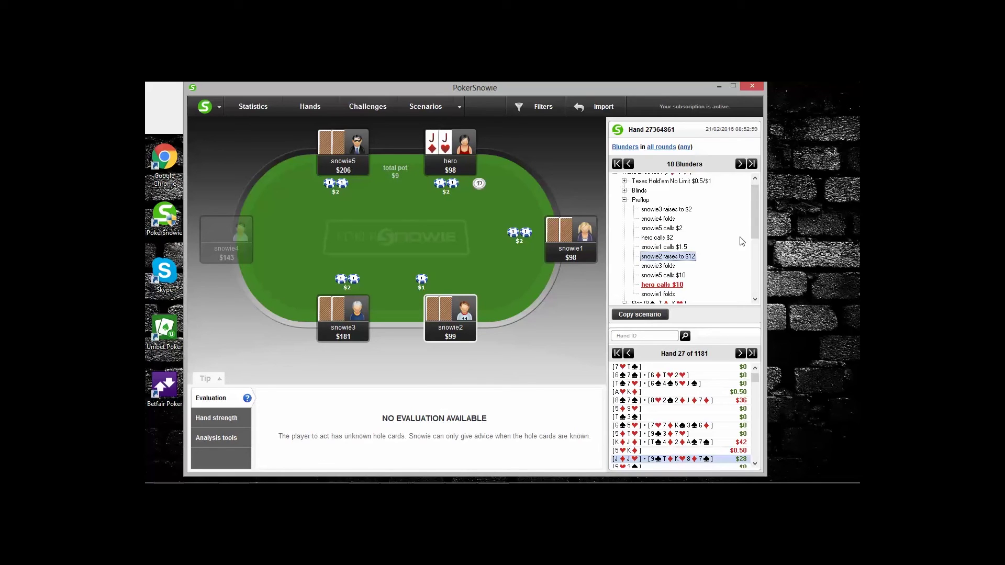
pyautogui.click(681, 277)
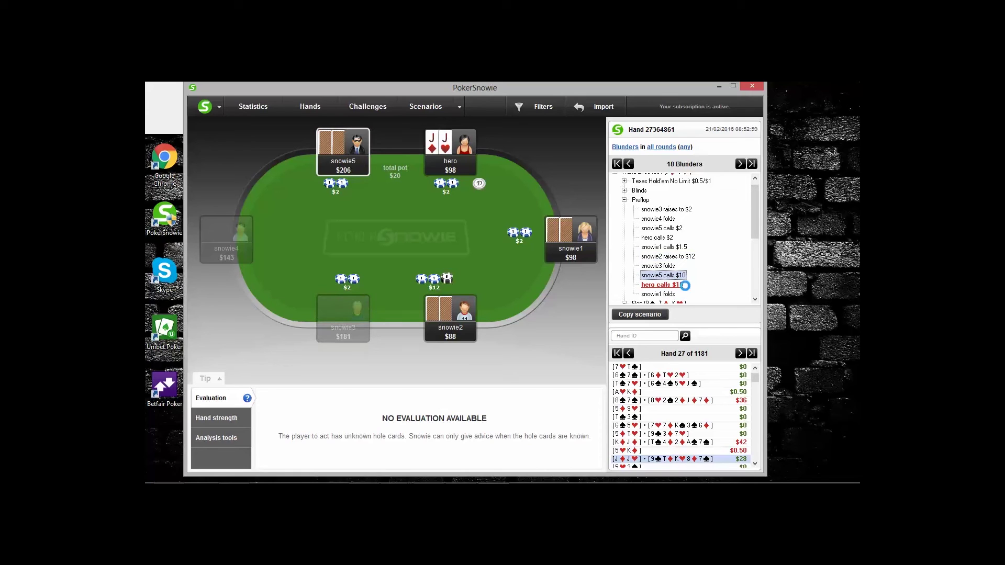
pyautogui.click(680, 285)
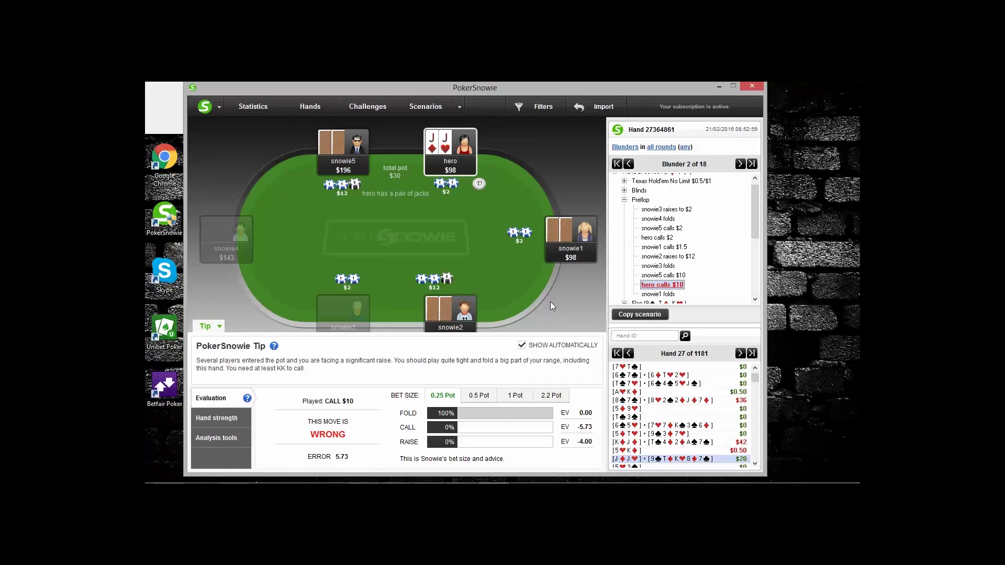
pyautogui.click(208, 329)
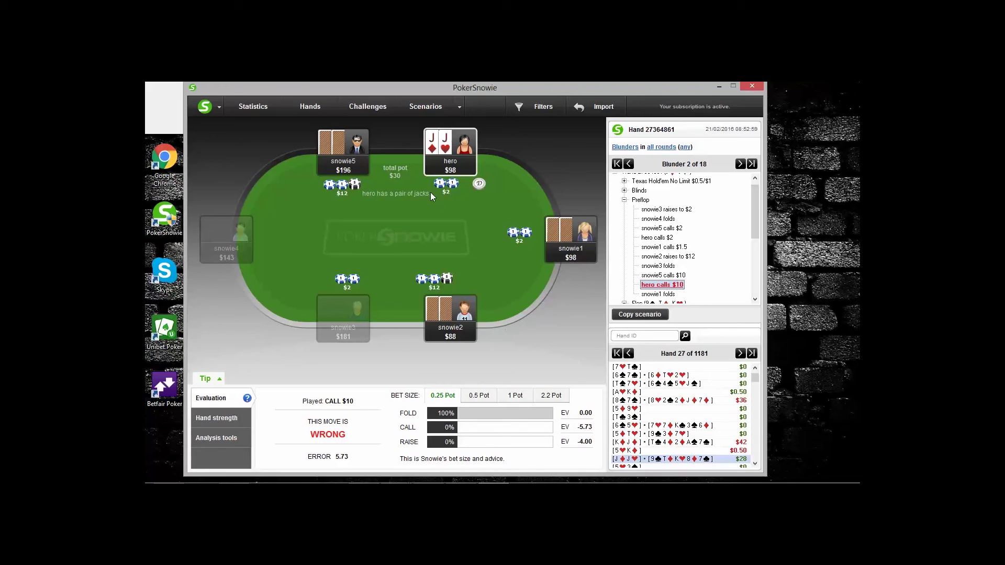
# - Review the third blunder hand, king-jack, checking the evaluations of the hero's preflop raise to $23 and $23.75 flop bet
pyautogui.click(741, 164)
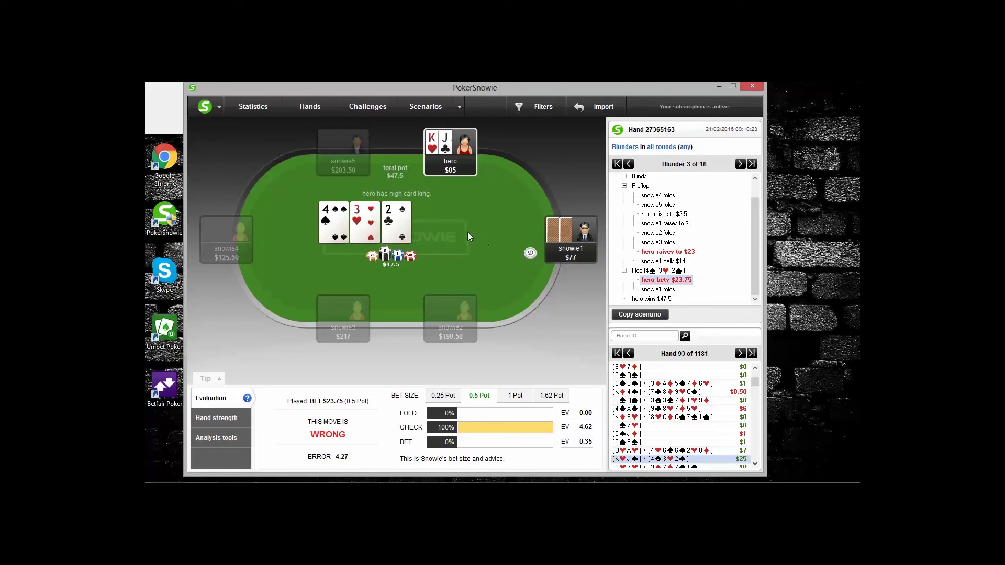
pyautogui.click(686, 253)
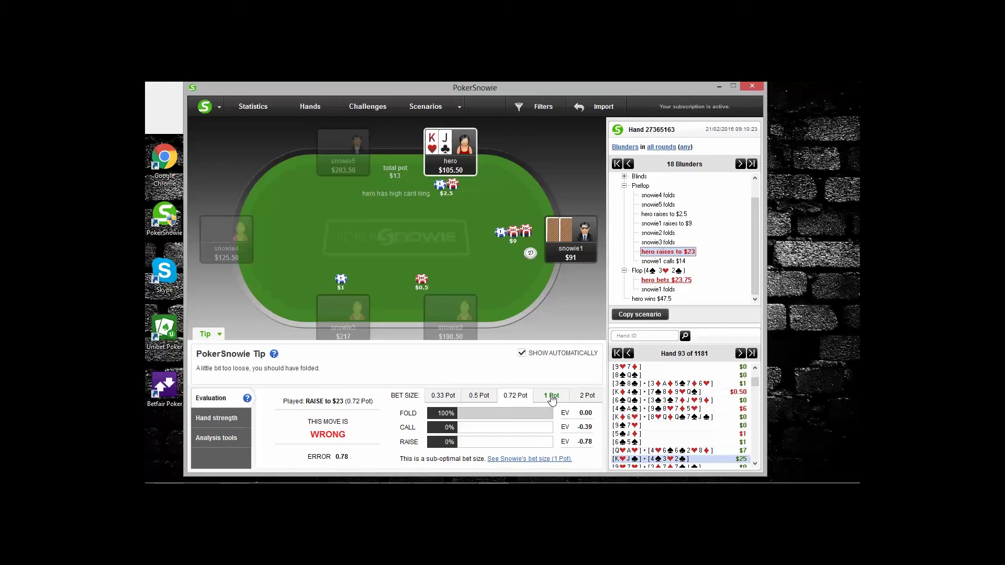
pyautogui.click(656, 281)
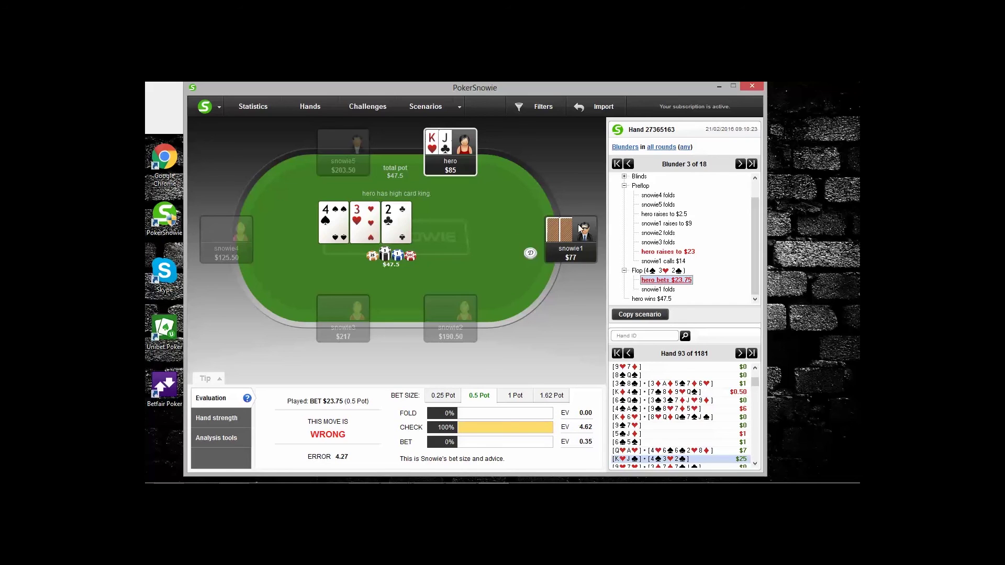
# - Review the fourth blunder hand, ace-queen, checking the hero's $6.5 preflop call and the expected value of the $9.5 flop bet
pyautogui.click(739, 165)
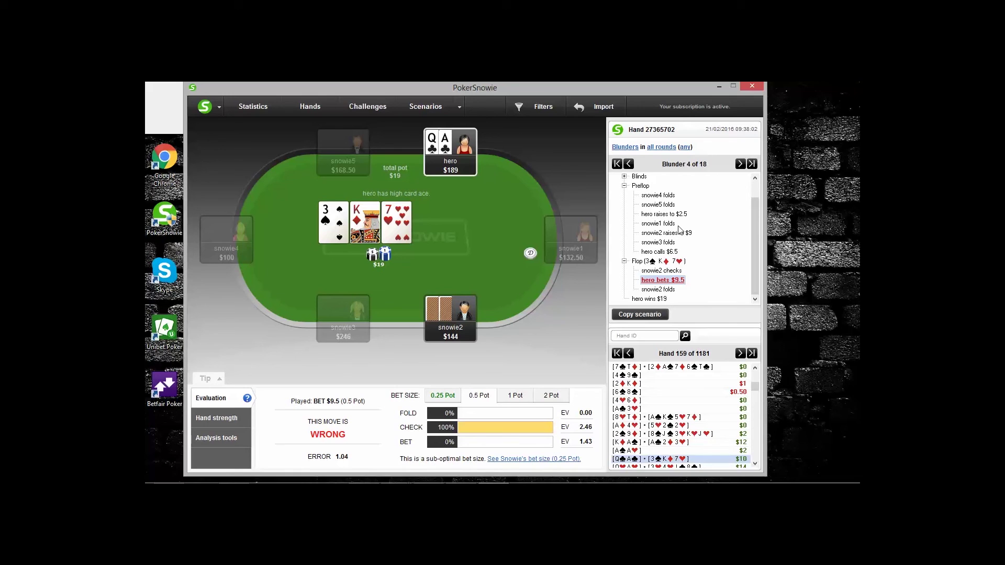
pyautogui.click(650, 252)
pyautogui.moveTo(580, 449)
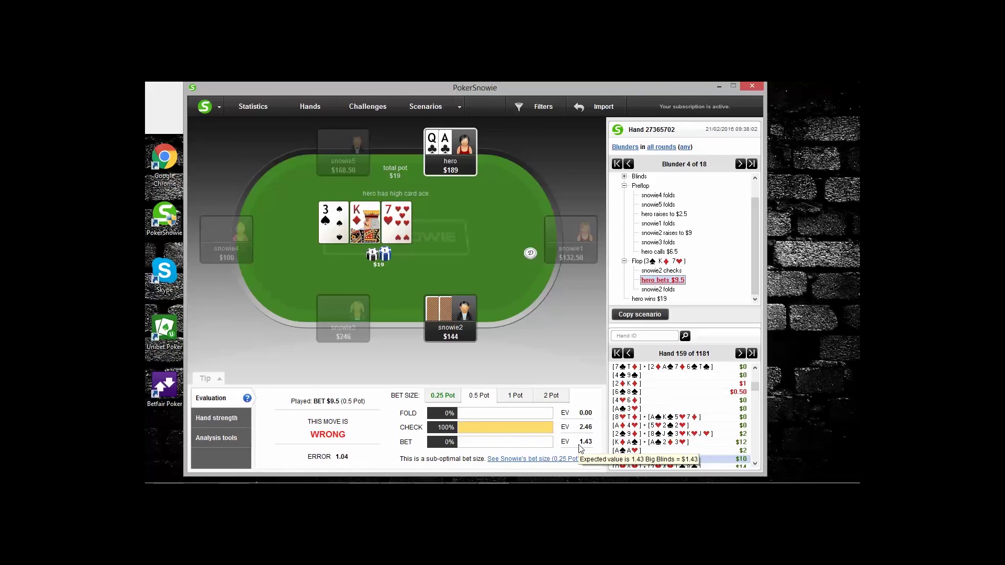